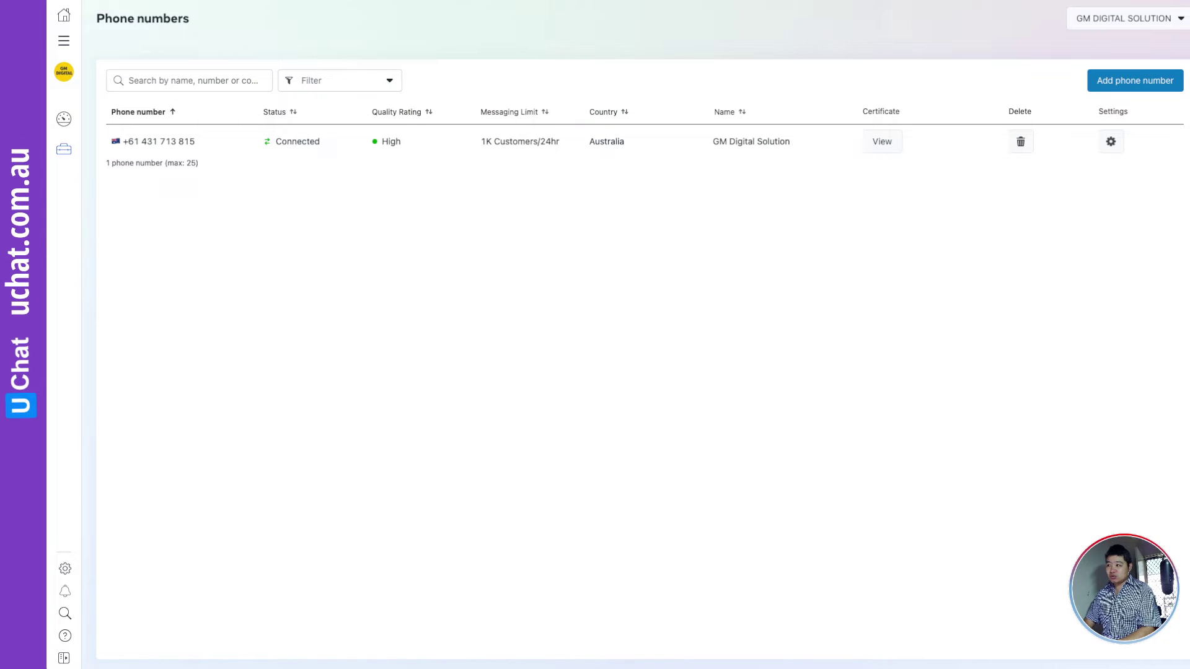
Step: Load docs.uchat.com.au in a new tab and open the Channels > WhatsApp Cloud API guide
{"action": "key", "text": "ctrl+t"}
{"action": "type", "text": "do"}
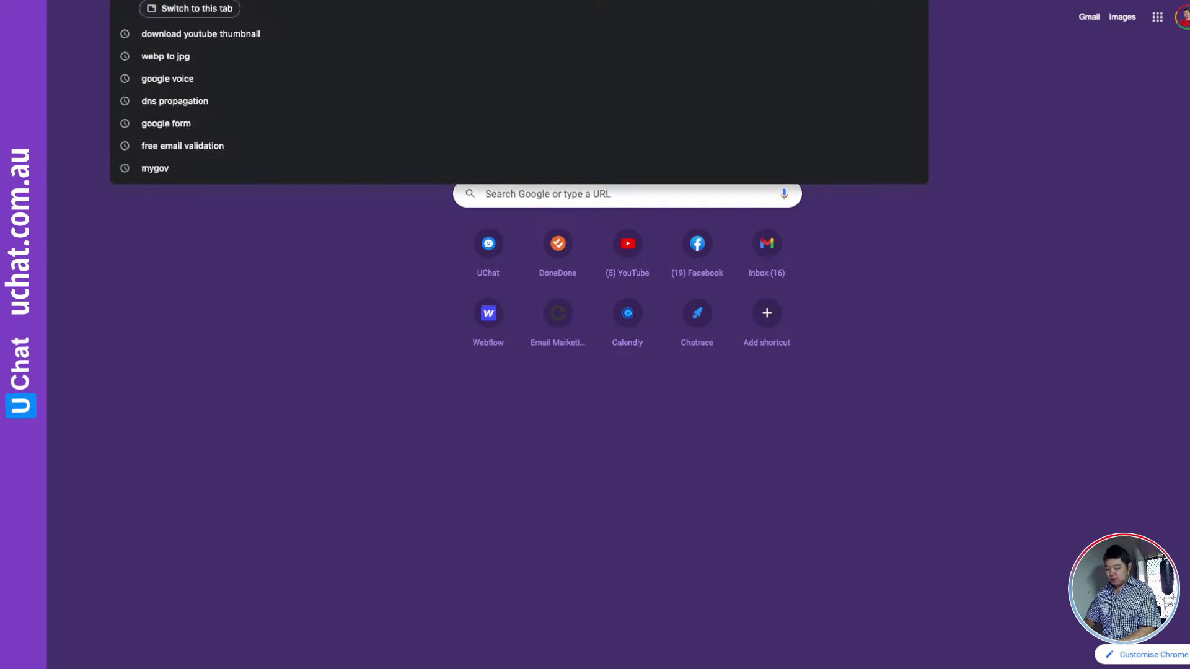
{"action": "type", "text": "cs.uchat."}
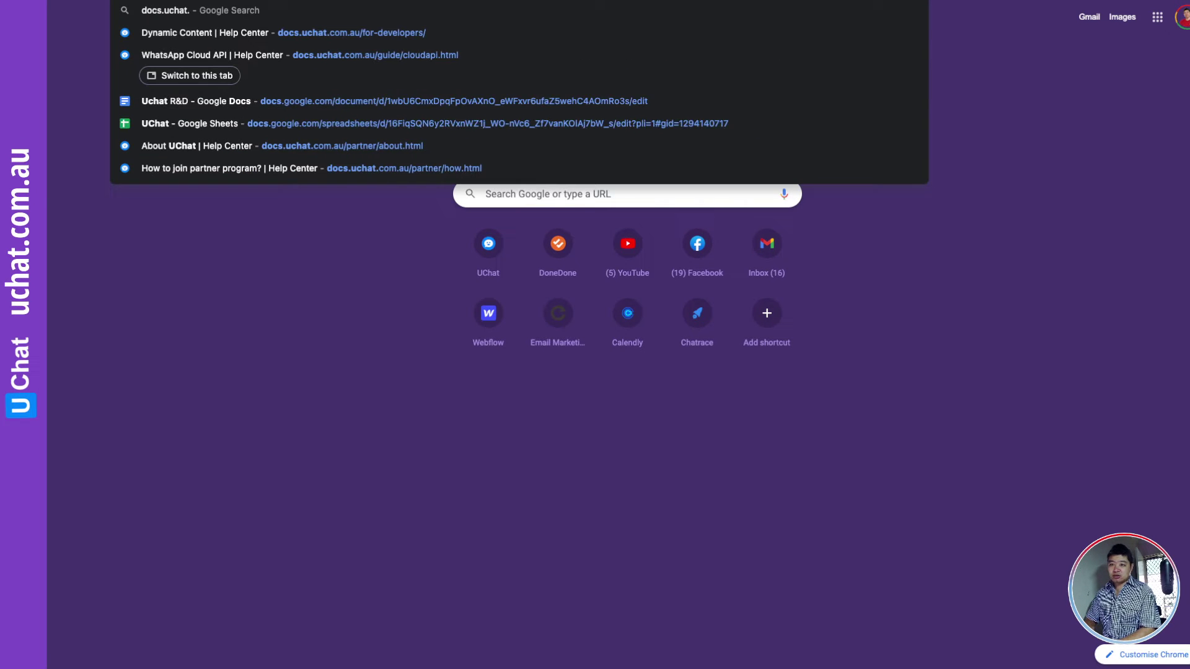
{"action": "type", "text": "com.au"}
{"action": "key", "text": "Return"}
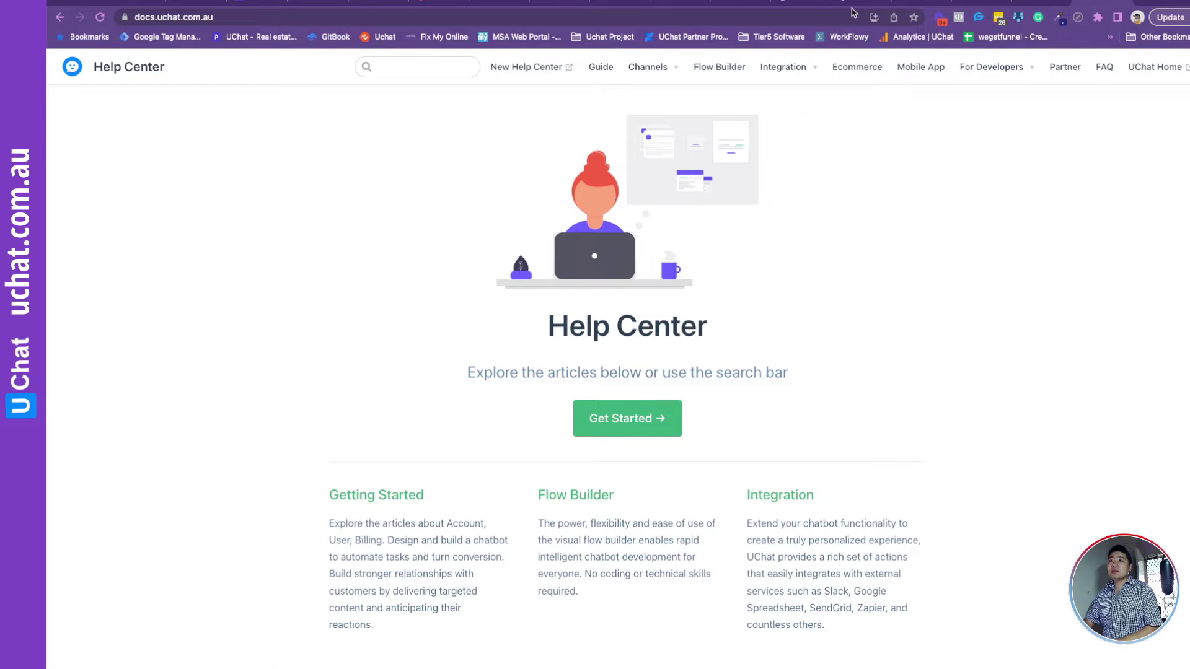
{"action": "mouse_move", "coordinate": [647, 67]}
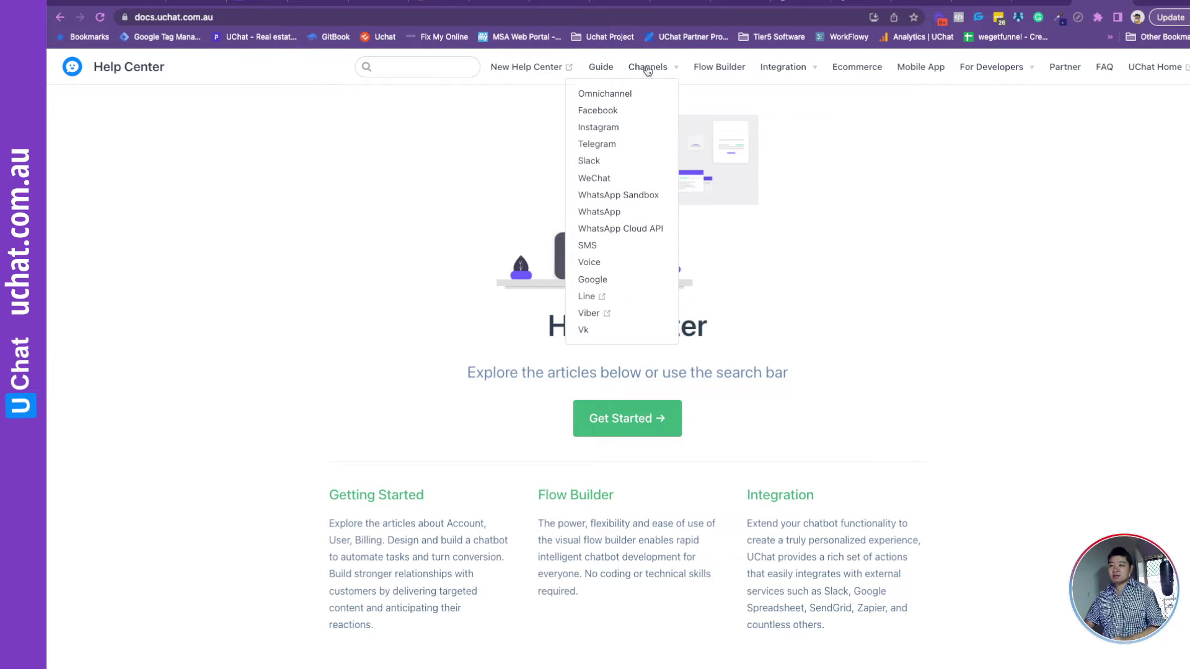
{"action": "left_click", "coordinate": [620, 228]}
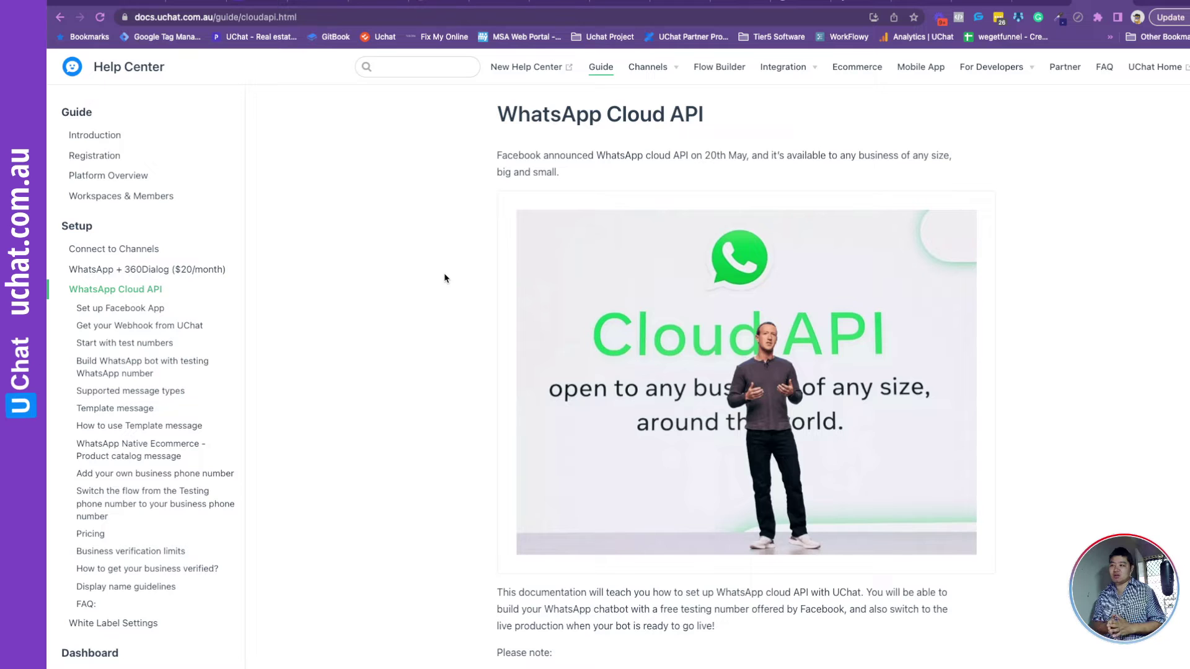
{"action": "left_click", "coordinate": [616, 16]}
{"action": "type", "text": "uchat.com.au"}
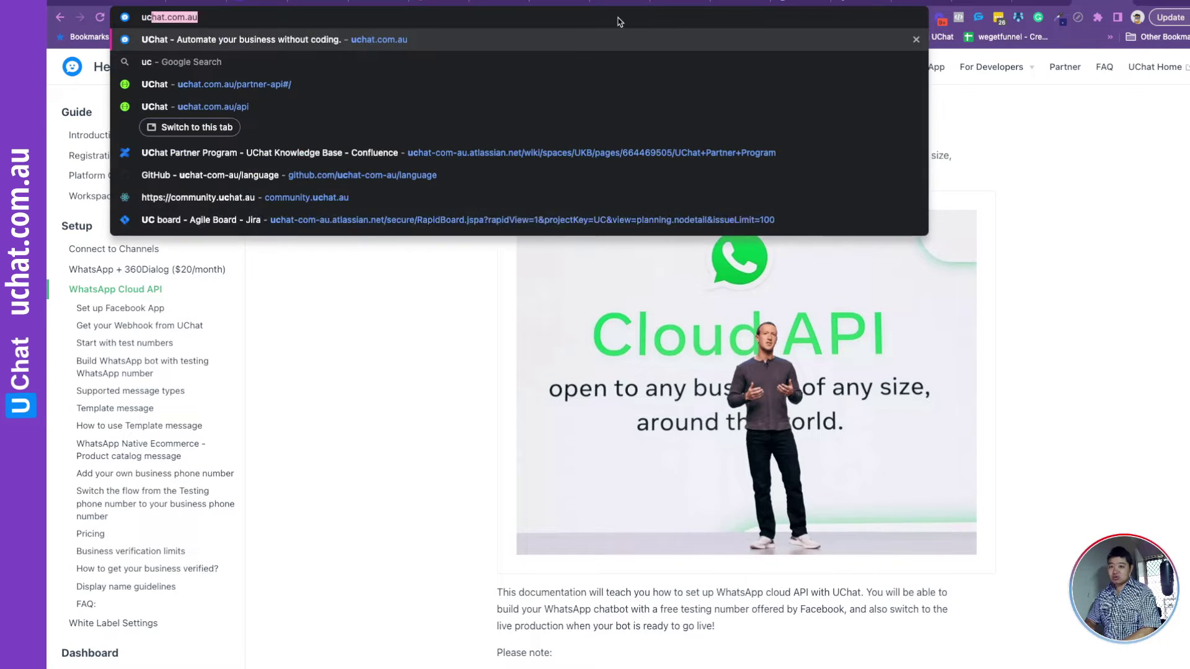
Step: On uchat.com.au, go to Learn and open the featured WhatsApp Cloud API course
{"action": "key", "text": "Return"}
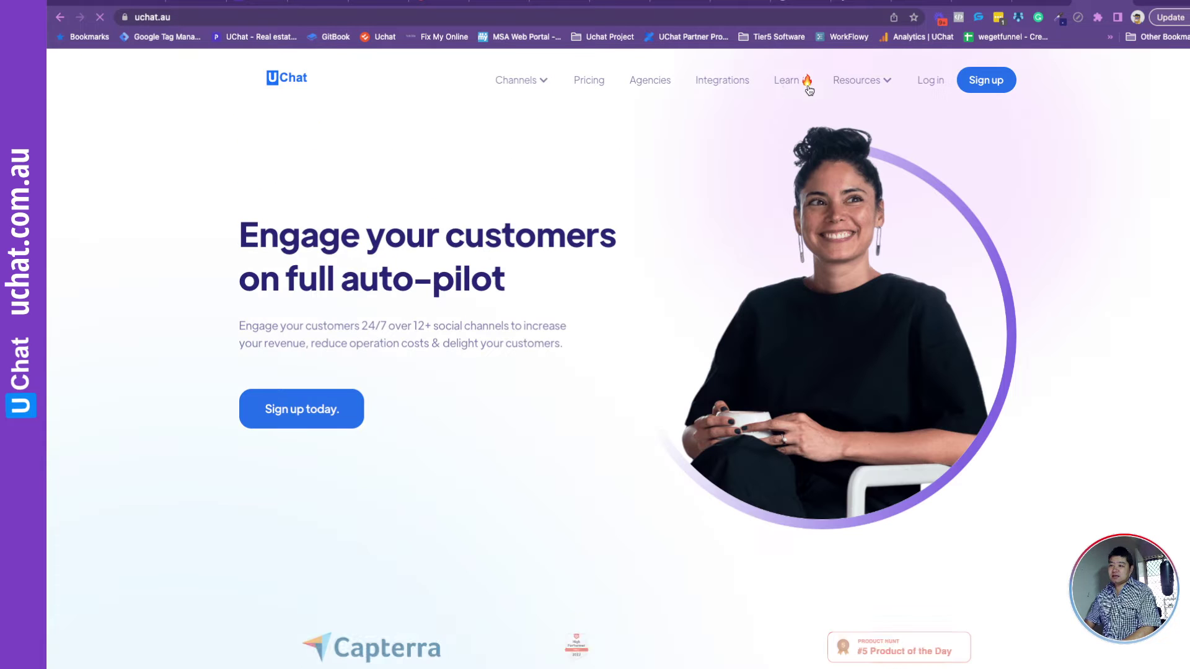
{"action": "left_click", "coordinate": [787, 85]}
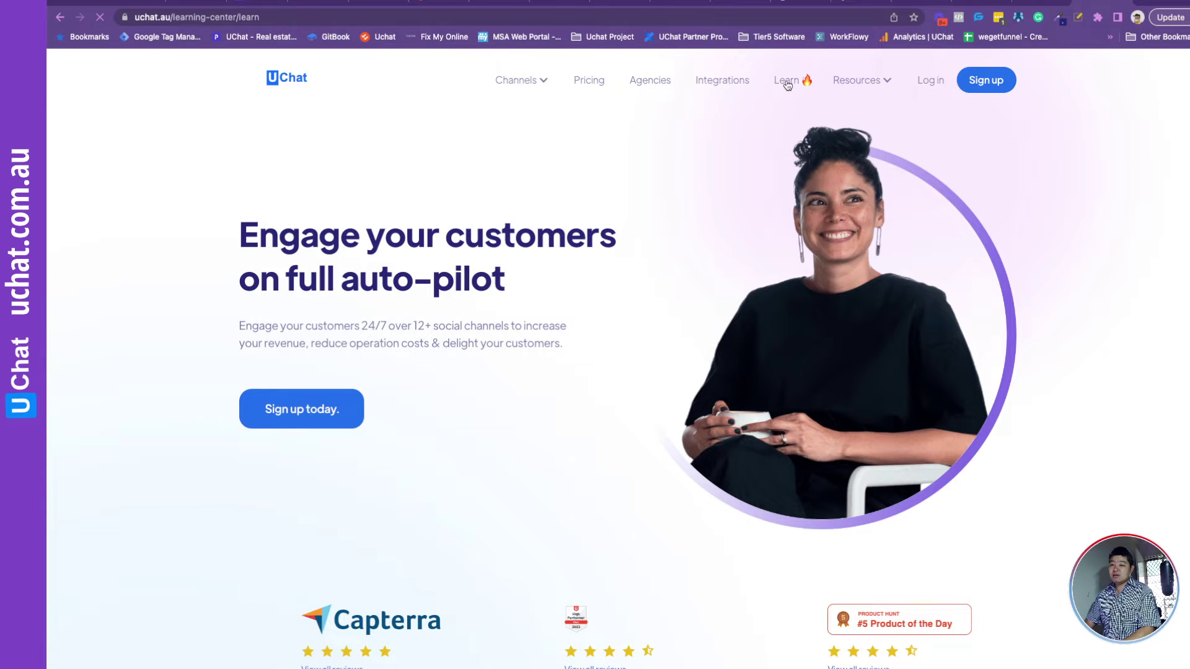
{"action": "scroll", "coordinate": [372, 409], "scroll_direction": "down", "scroll_amount": 3}
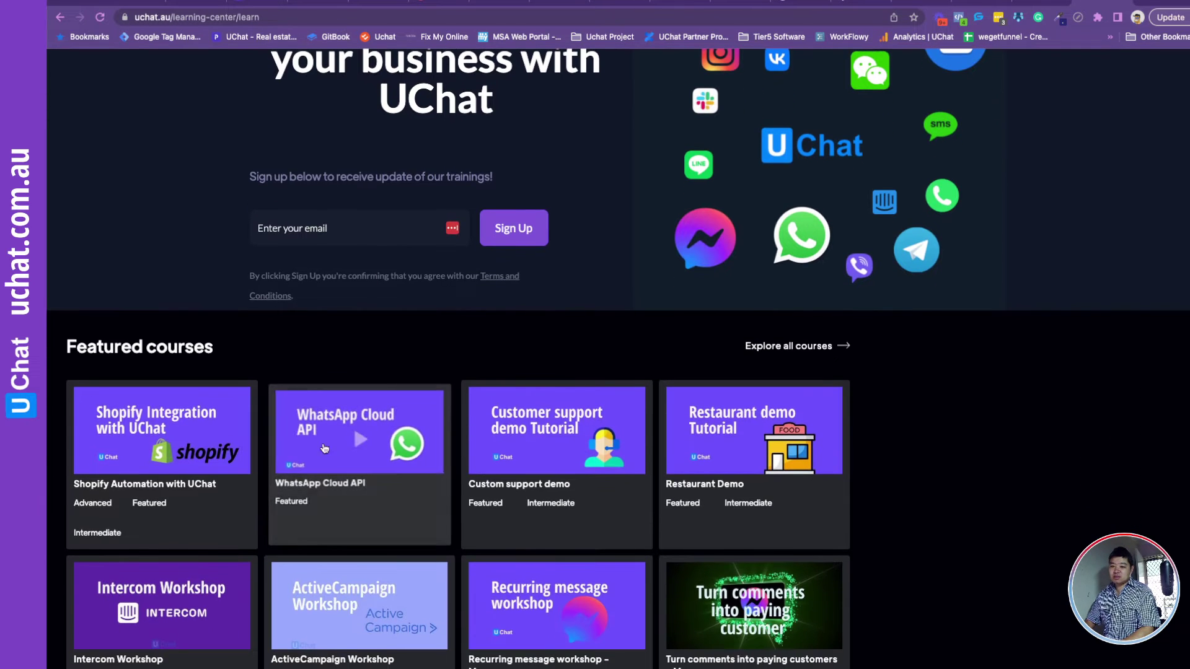
{"action": "left_click", "coordinate": [338, 447]}
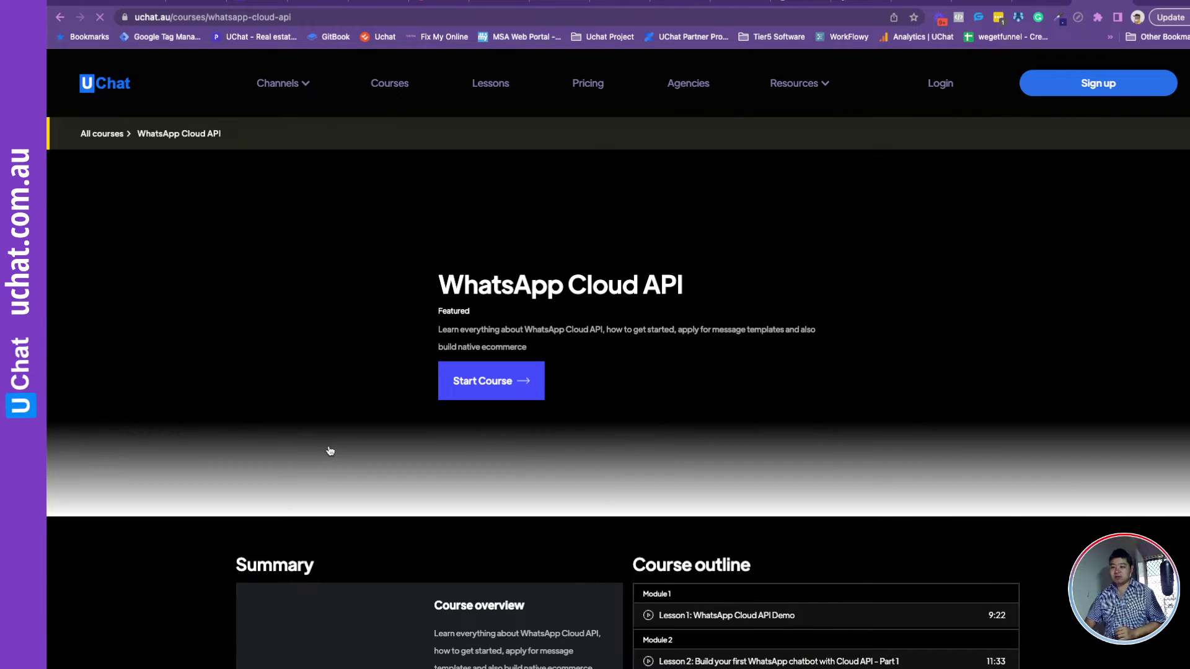
{"action": "scroll", "coordinate": [614, 449], "scroll_direction": "down", "scroll_amount": 1}
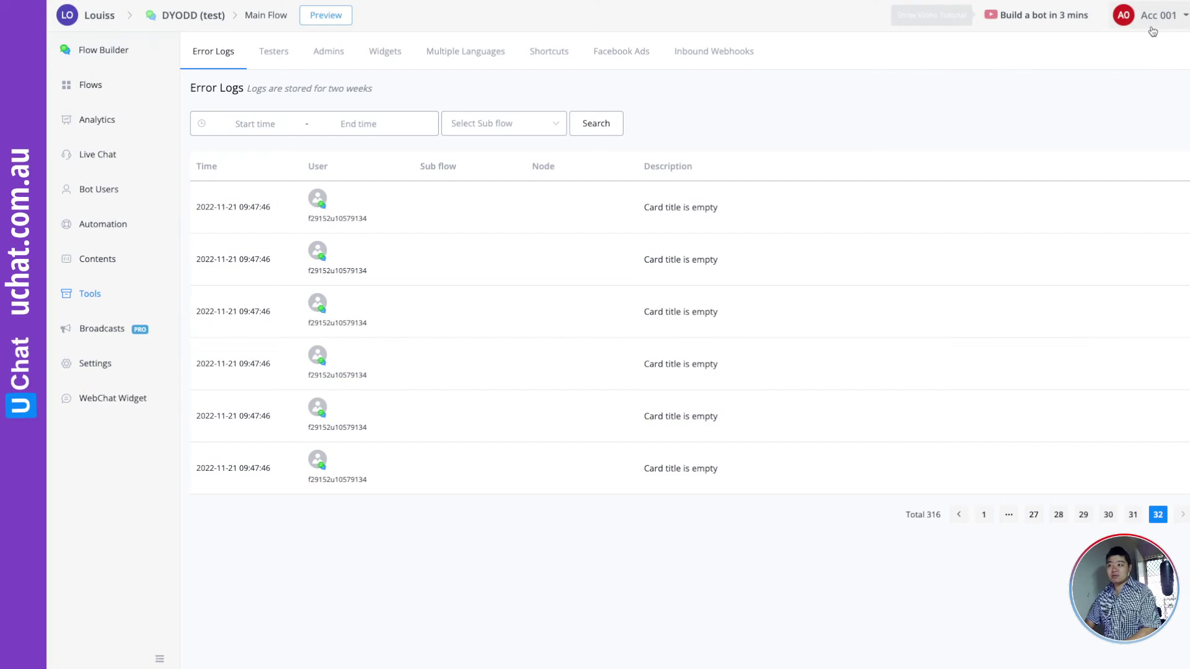
Step: Switch to the Demo Account workspace and view its WhatsApp Cloud channel settings
{"action": "left_click", "coordinate": [1162, 15]}
{"action": "left_click", "coordinate": [418, 83]}
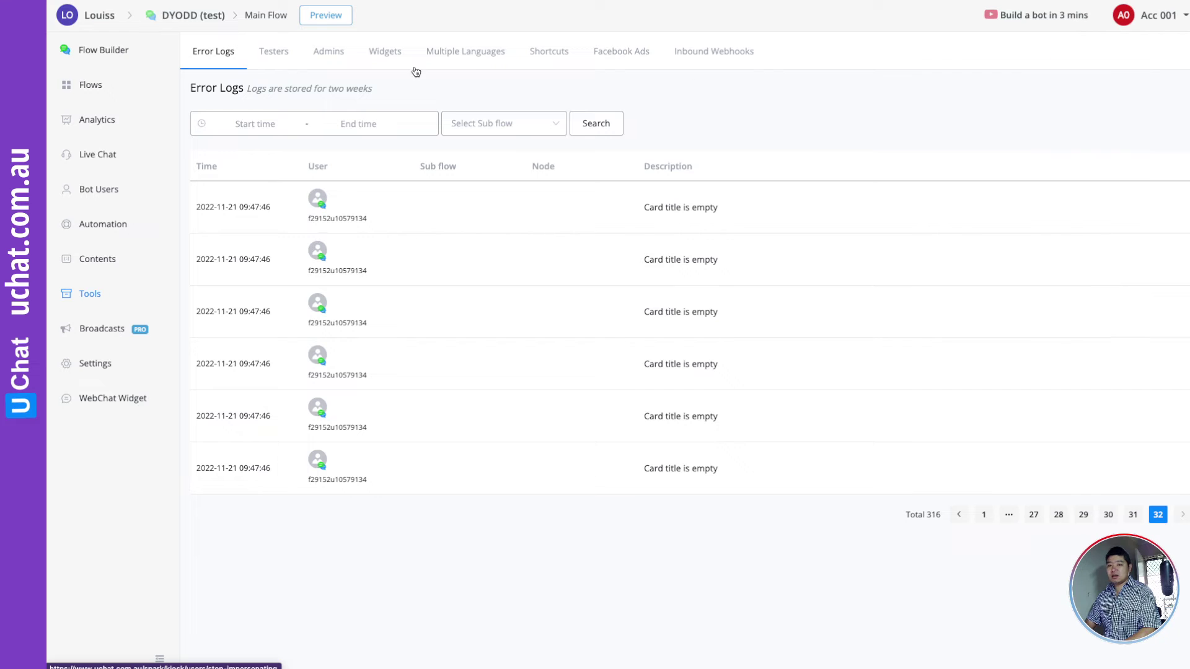
{"action": "left_click", "coordinate": [97, 14]}
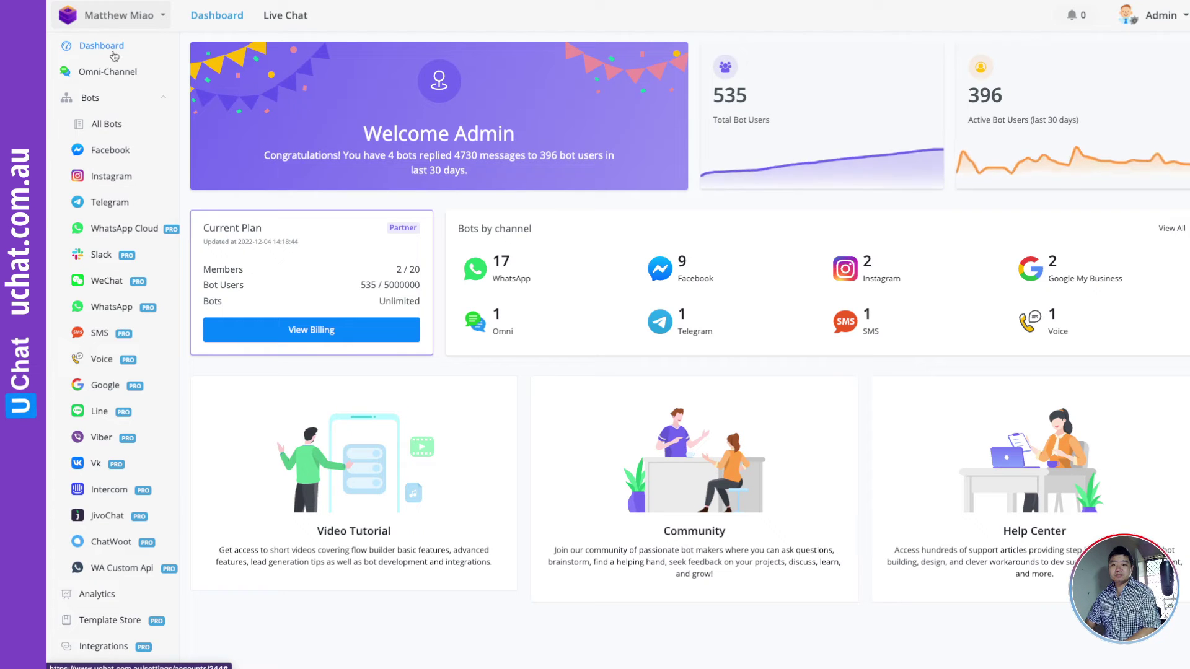
{"action": "left_click", "coordinate": [119, 15]}
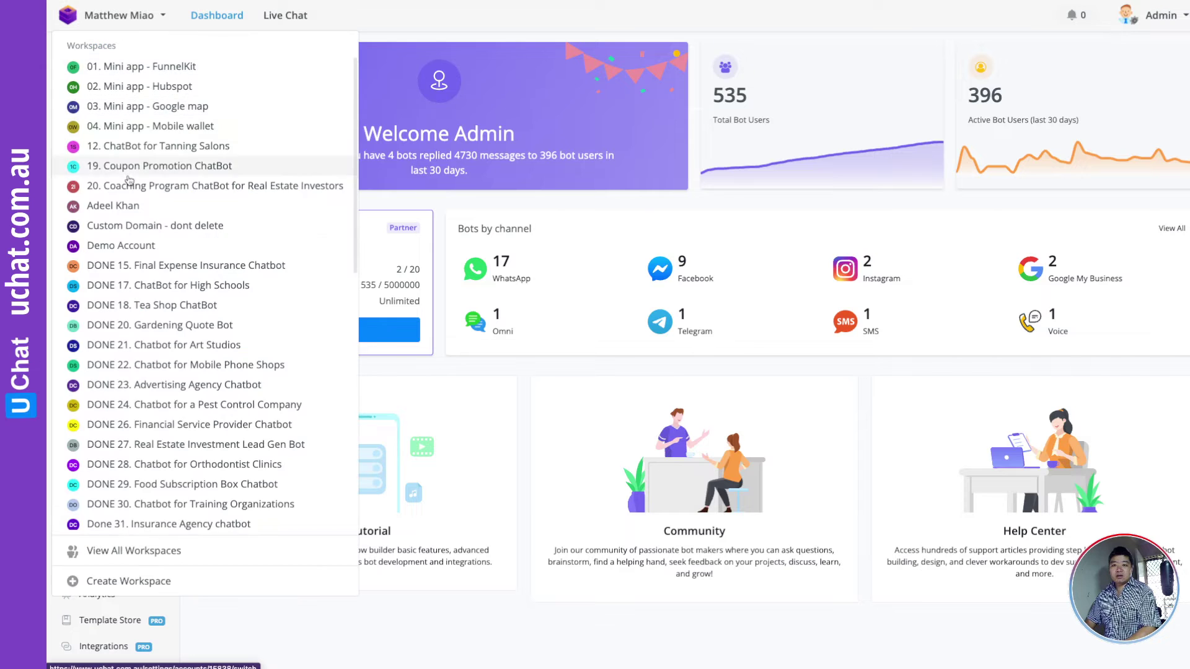
{"action": "left_click", "coordinate": [142, 244]}
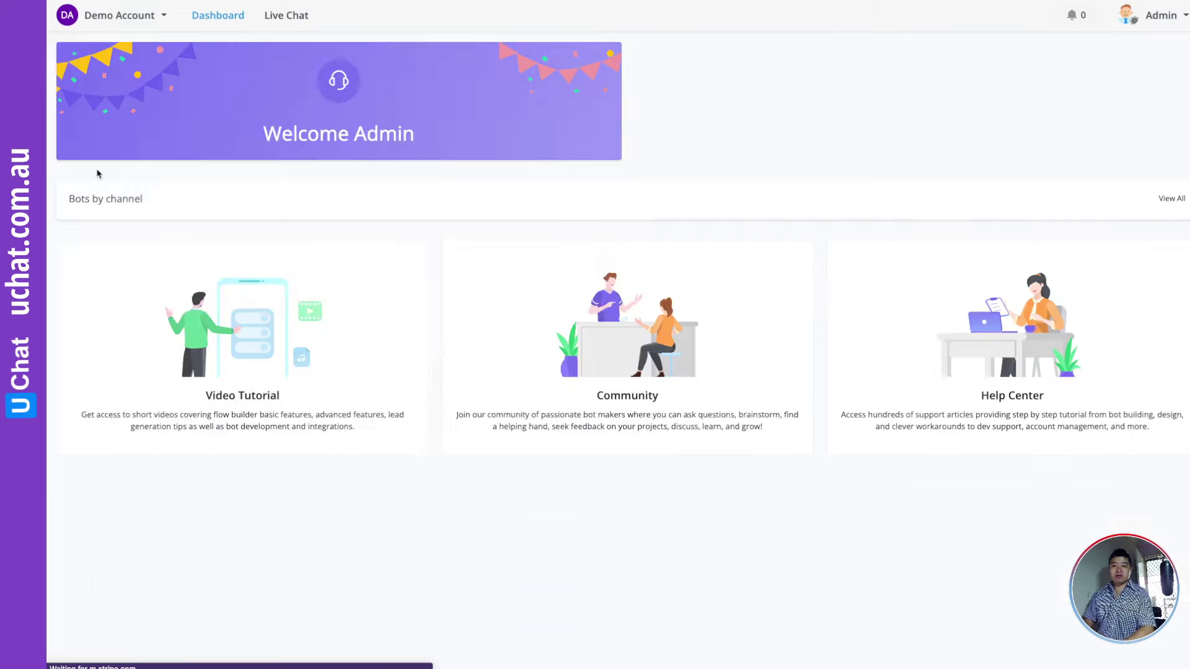
{"action": "left_click", "coordinate": [124, 228]}
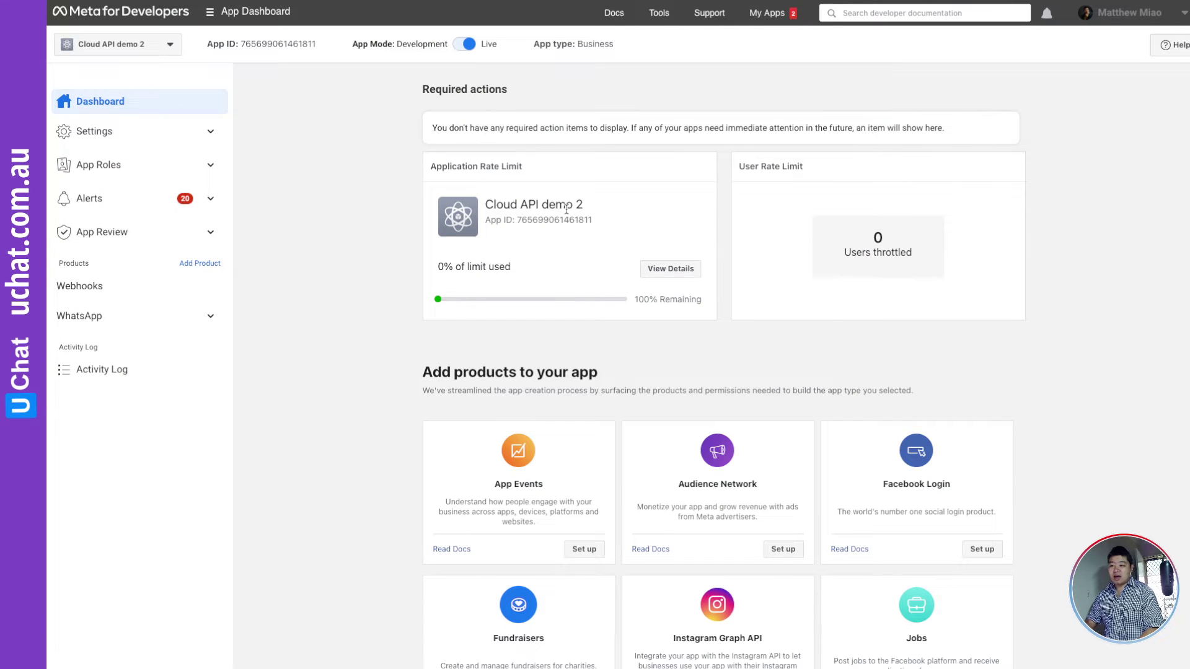
Step: Under WhatsApp > Configuration, confirm the messages webhook field is subscribed, then open Manage
{"action": "left_click", "coordinate": [199, 316]}
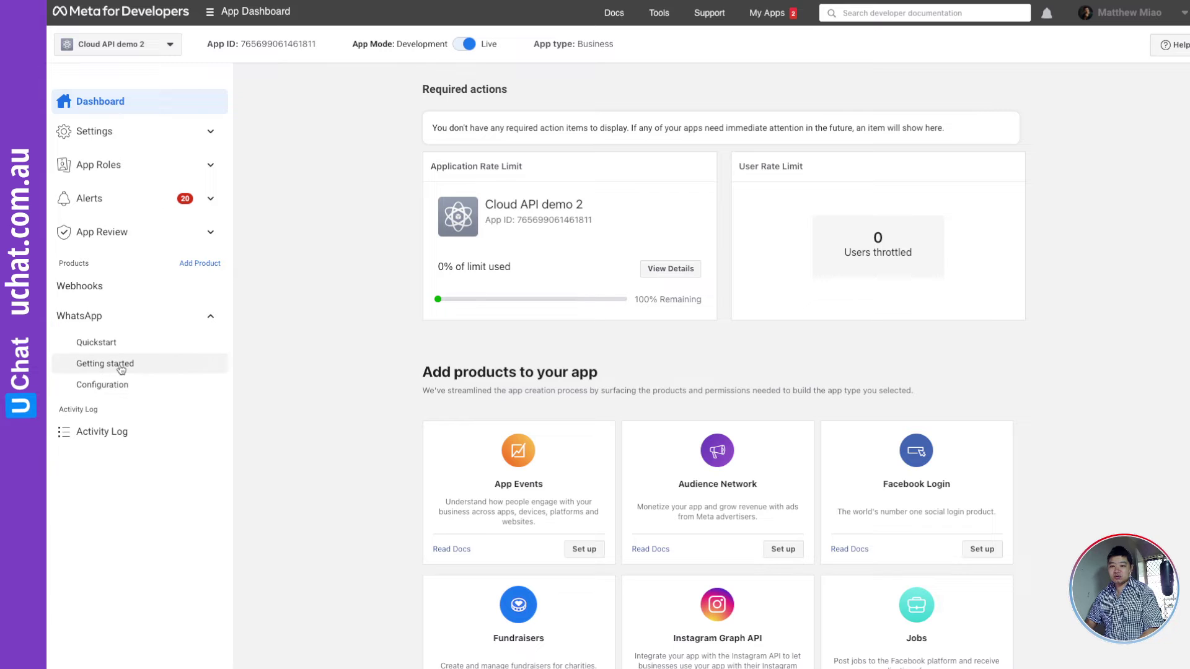
{"action": "left_click", "coordinate": [103, 384]}
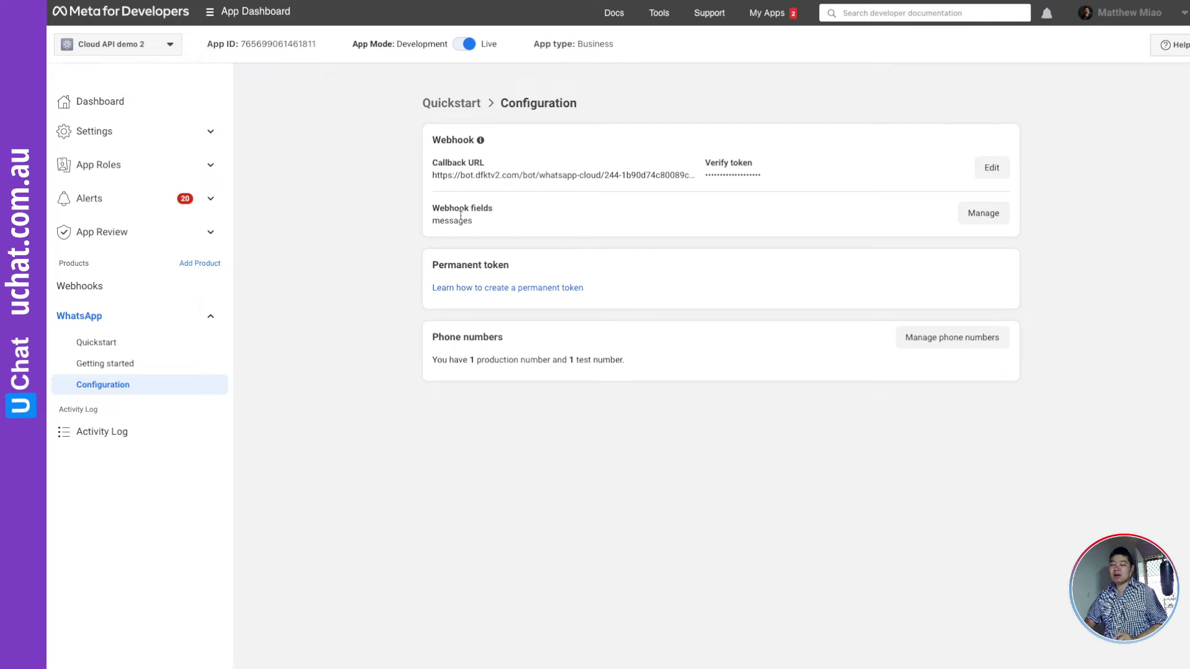
{"action": "left_click_drag", "start_coordinate": [433, 221], "coordinate": [584, 233]}
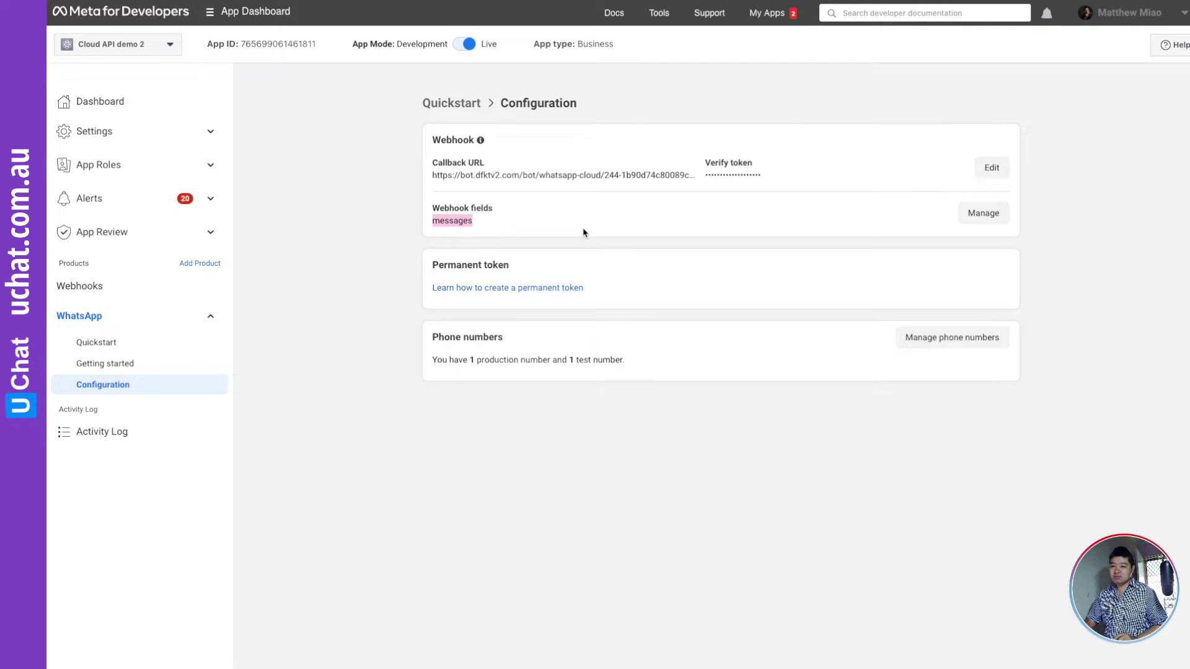
{"action": "left_click", "coordinate": [982, 213]}
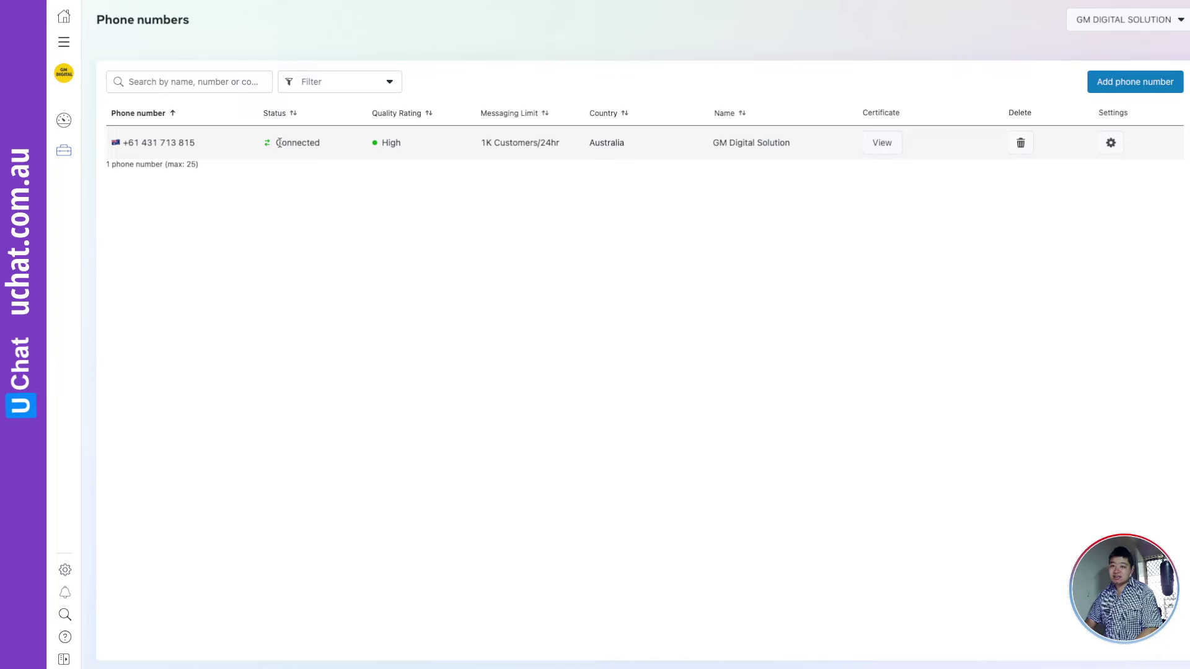
{"action": "left_click_drag", "start_coordinate": [276, 142], "coordinate": [318, 142]}
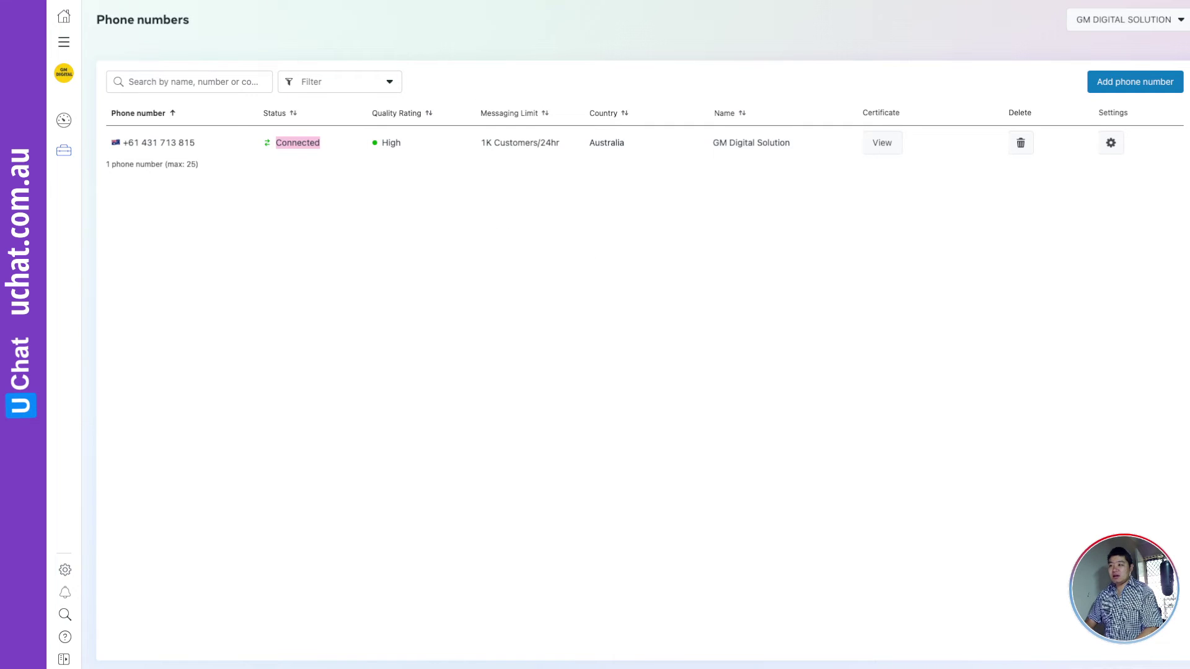
{"action": "left_click", "coordinate": [1125, 19]}
{"action": "left_click", "coordinate": [1069, 80]}
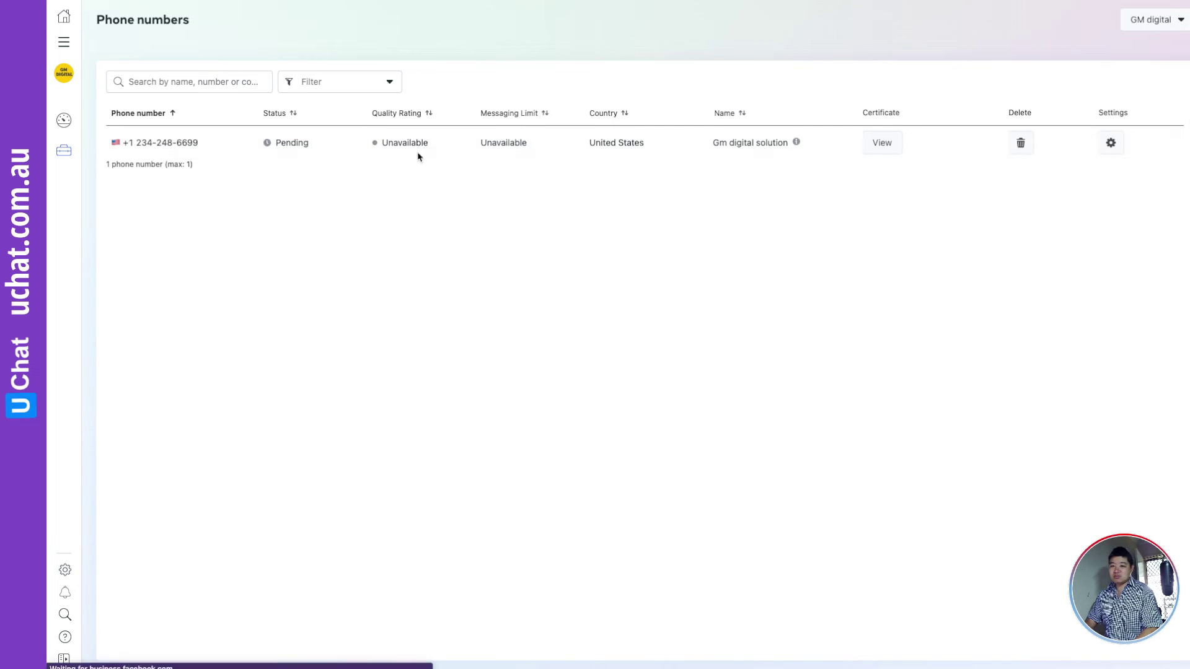
{"action": "double_click", "coordinate": [292, 143]}
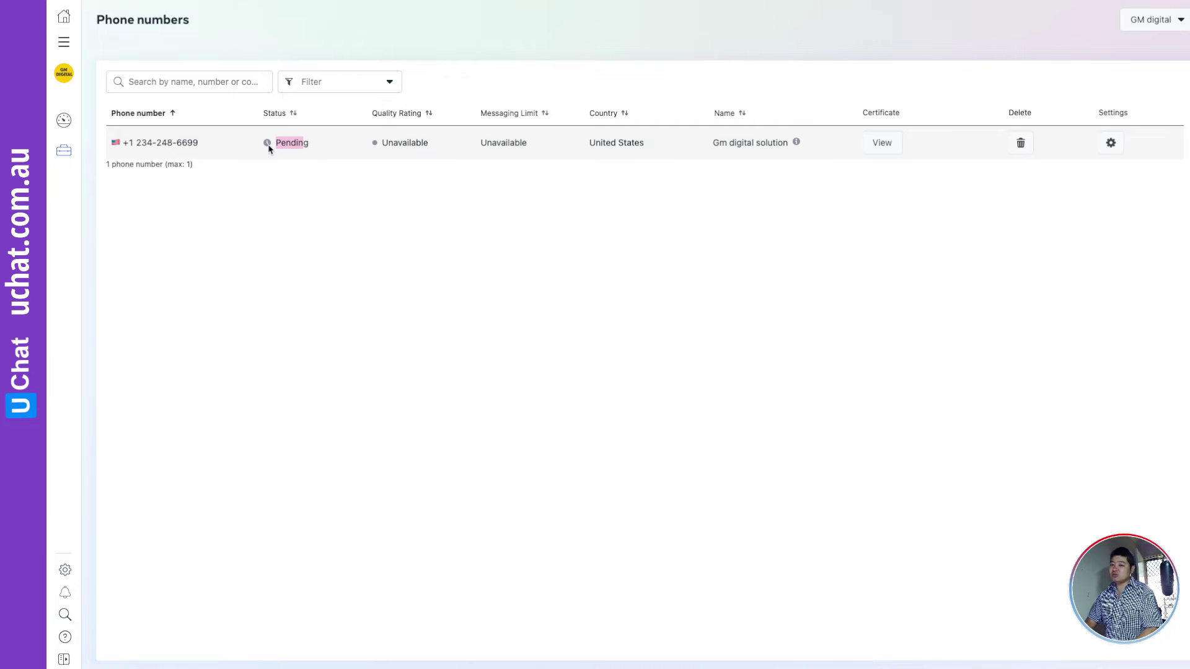
{"action": "left_click", "coordinate": [319, 148]}
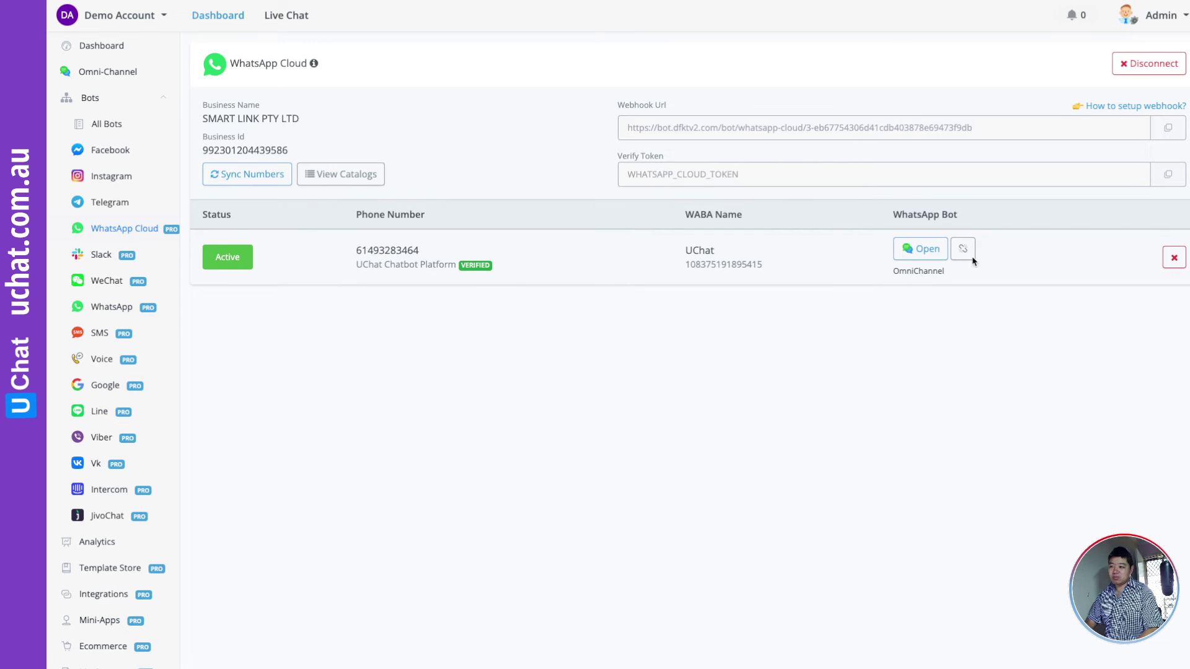
Step: Open the WhatsApp number's OmniChannel bot and view its Automation keyword rules
{"action": "left_click", "coordinate": [920, 248]}
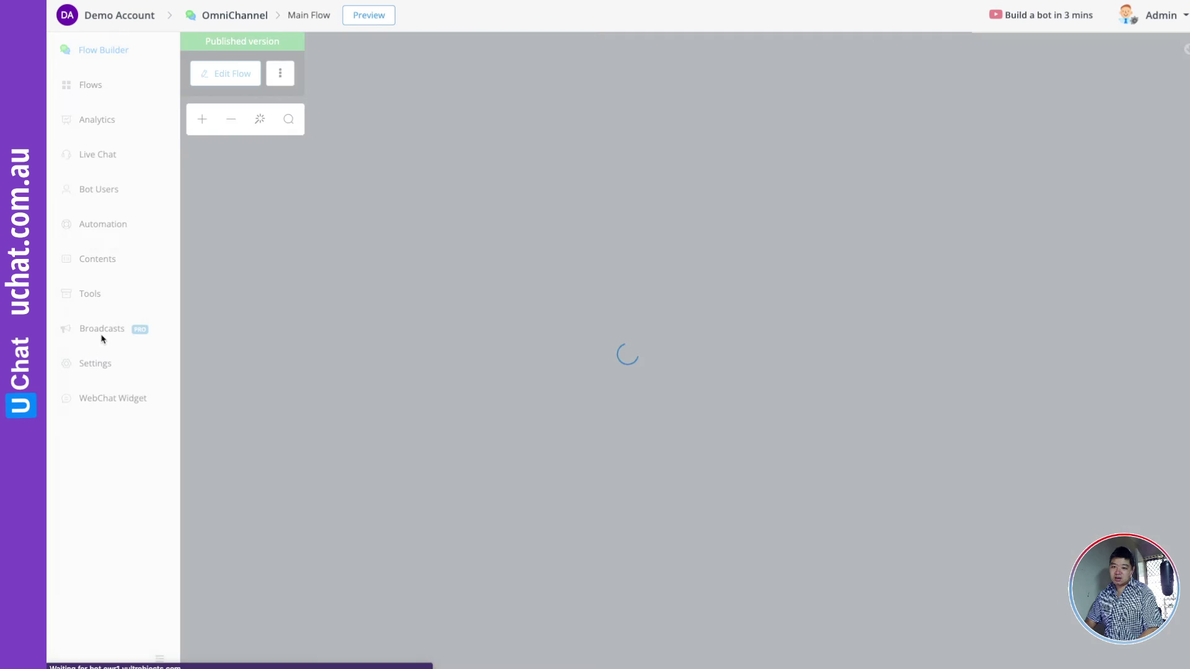
{"action": "left_click", "coordinate": [102, 224]}
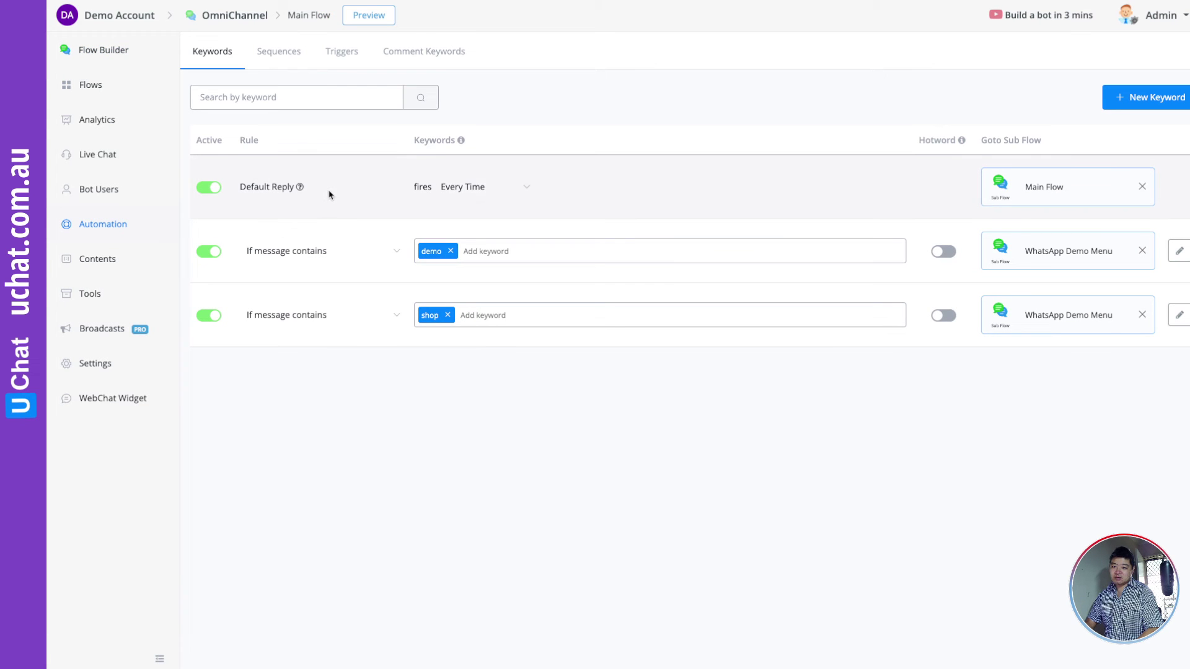